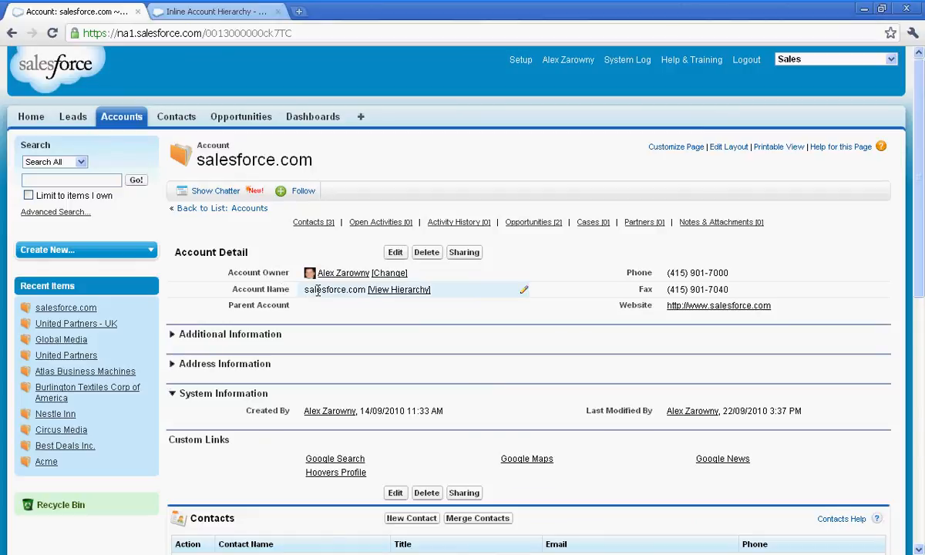
View the standard account hierarchy of the salesforce.com account and return to the account record.
click(399, 296)
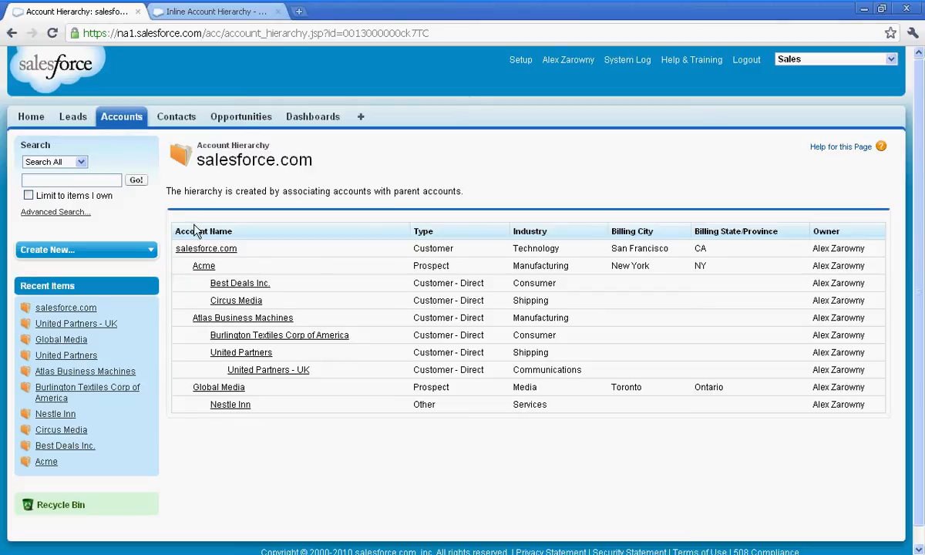
click(202, 251)
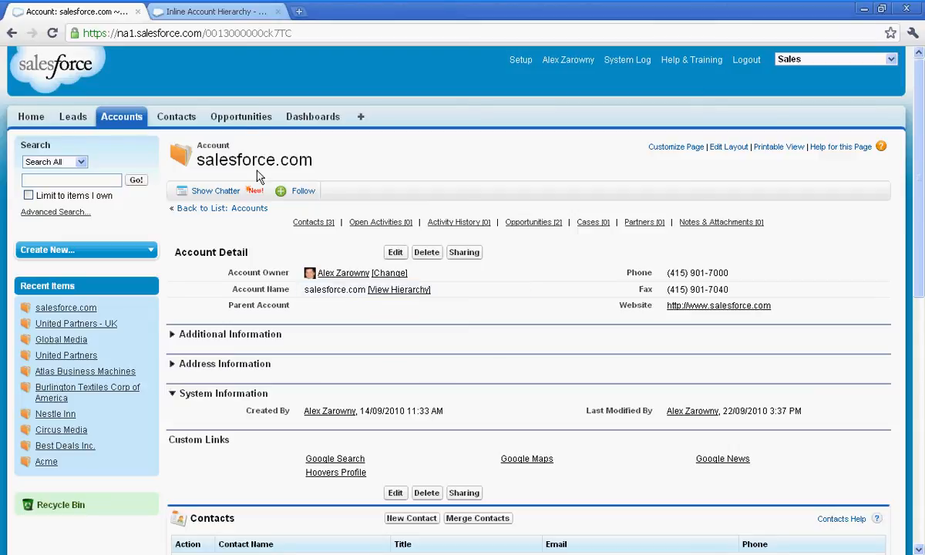
Request the Inline Account Hierarchy app from its AppExchange listing as an existing Salesforce account holder and log in.
click(214, 11)
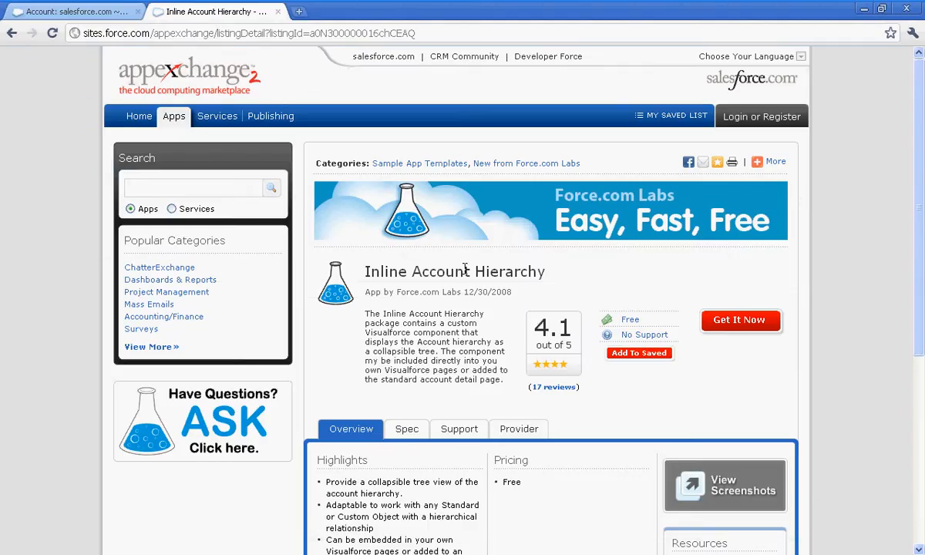
click(736, 324)
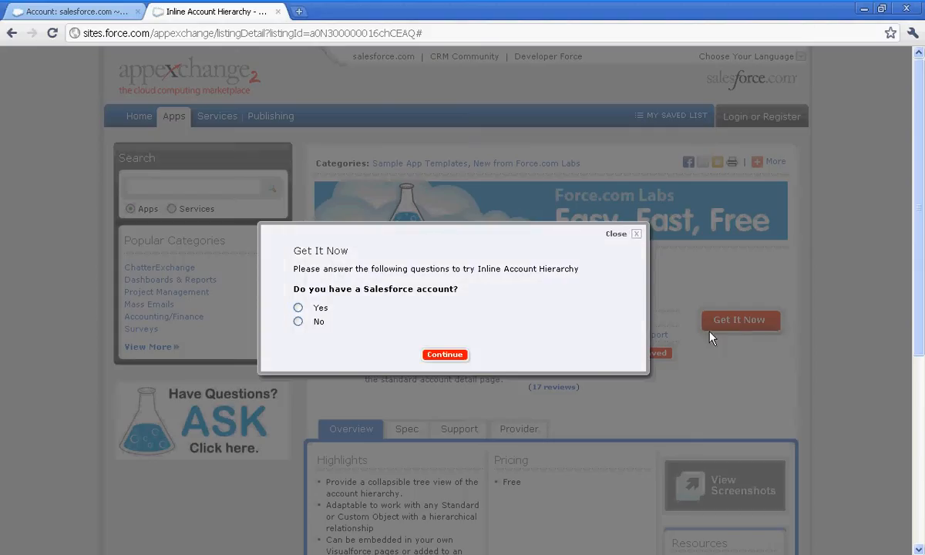
click(298, 307)
click(298, 362)
click(298, 432)
click(443, 465)
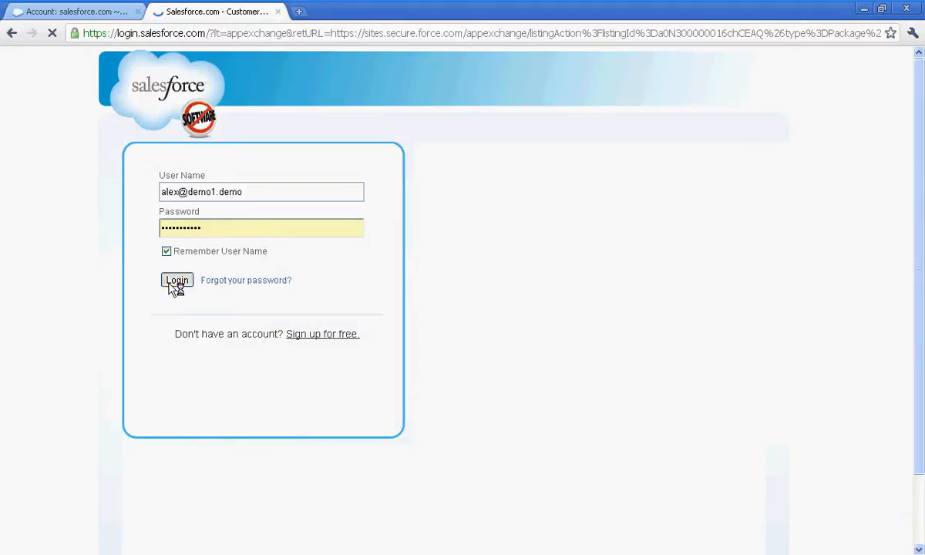
click(170, 285)
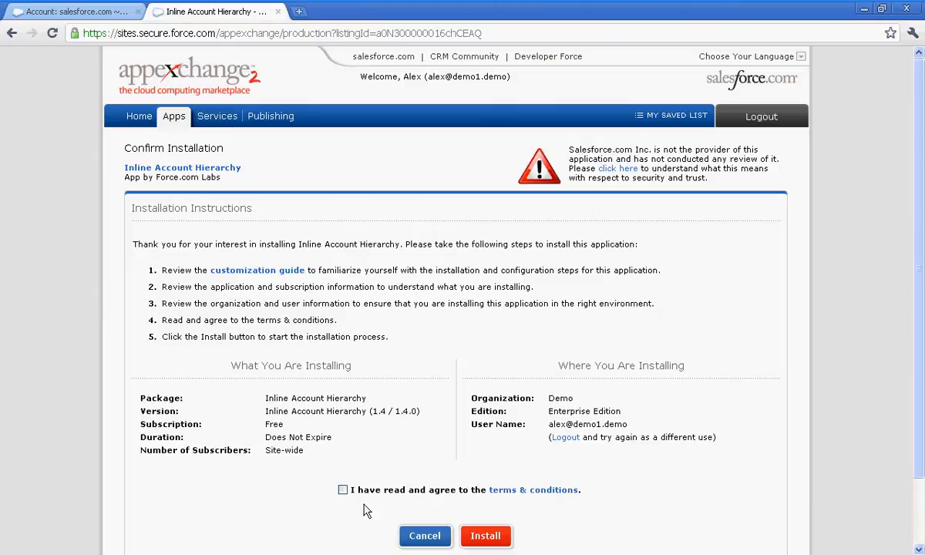
Agree to the terms and conditions, start the app's installation, and verify it with the account password.
click(343, 490)
click(482, 536)
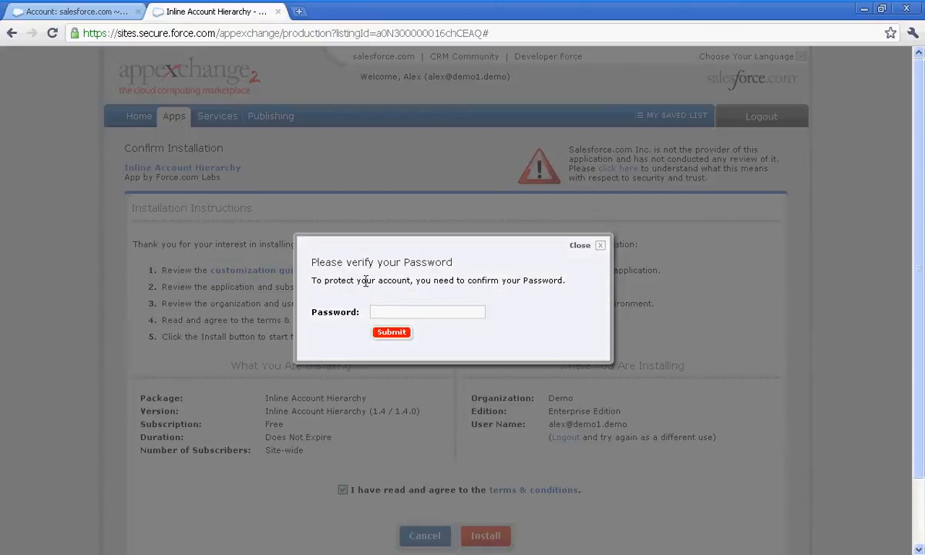
click(386, 314)
text(•••••••••••)
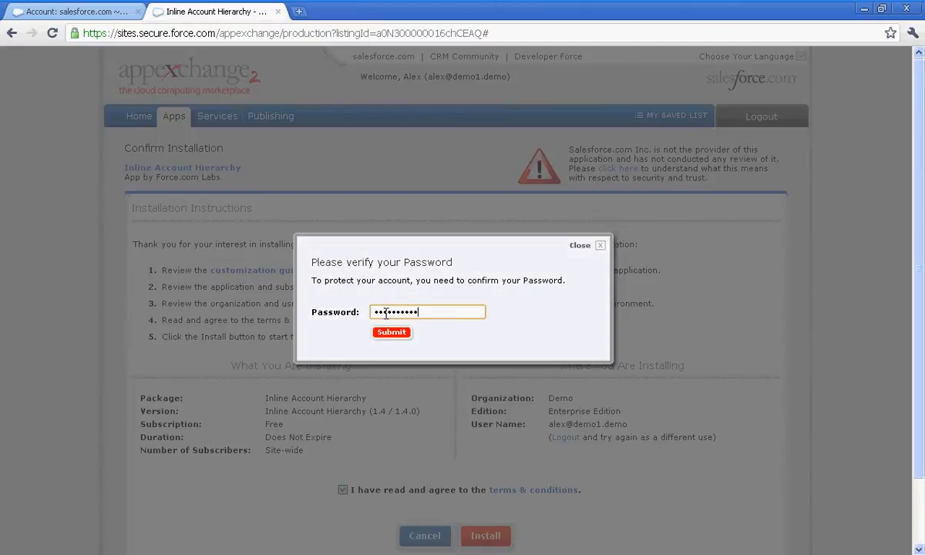
key(Return)
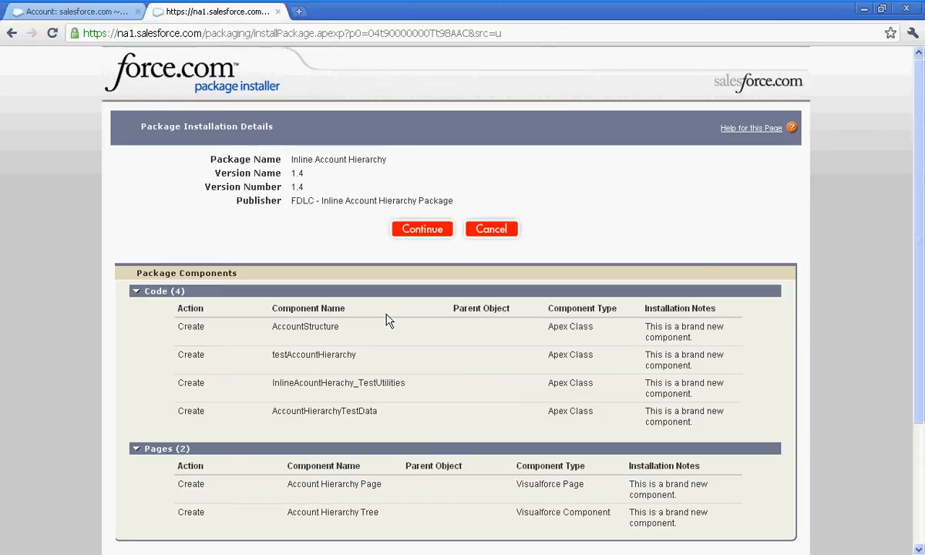
Approve the package's API access, grant access to all users, and install the Inline Account Hierarchy package.
click(418, 234)
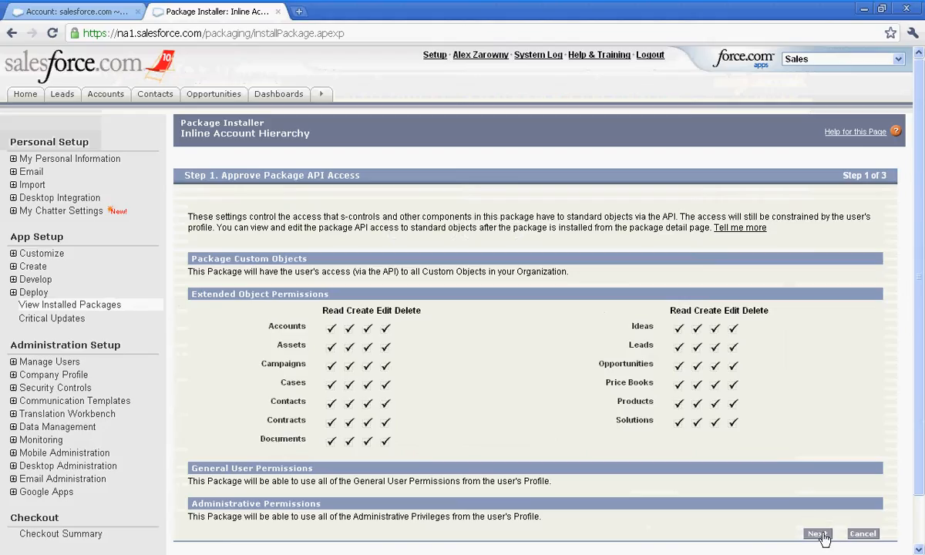
click(822, 538)
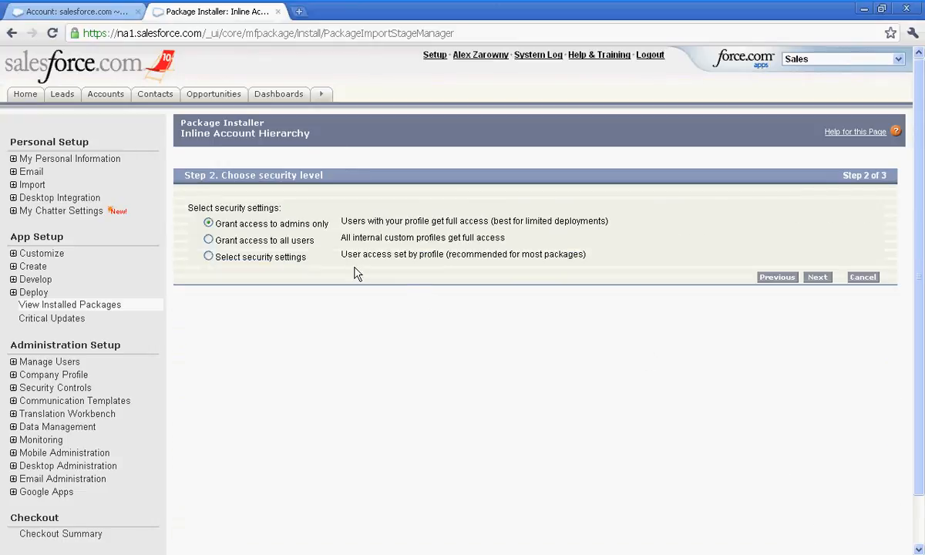
click(209, 240)
click(819, 285)
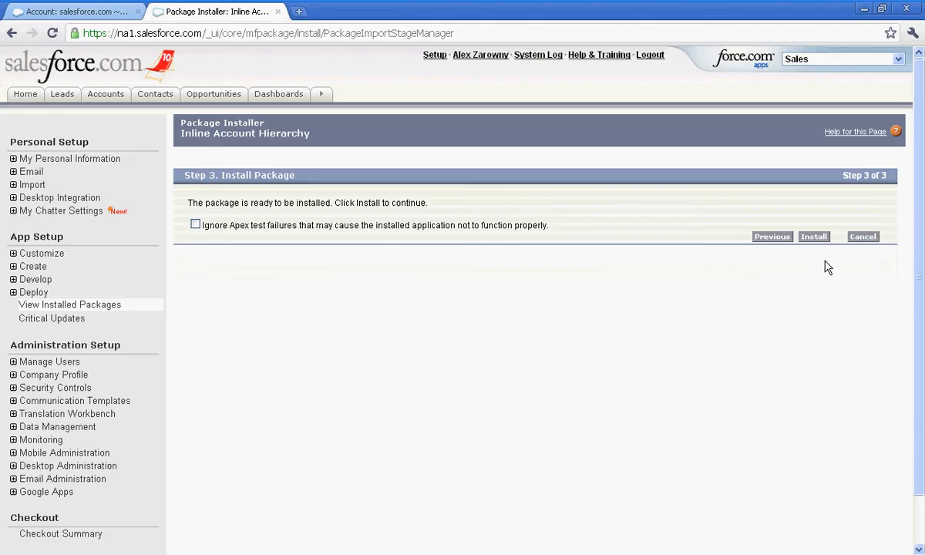
click(814, 238)
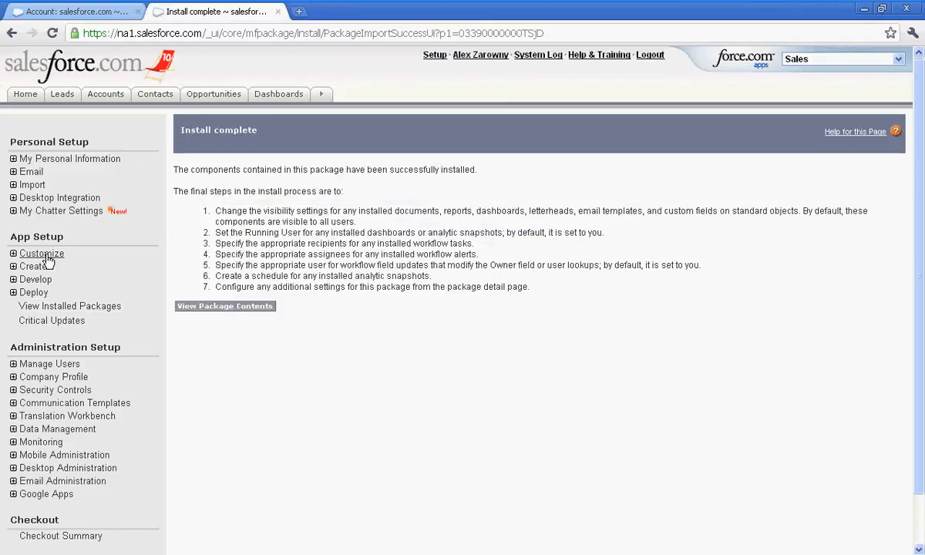
Open the page layout named Account Layout for editing from the account customization setup.
click(13, 253)
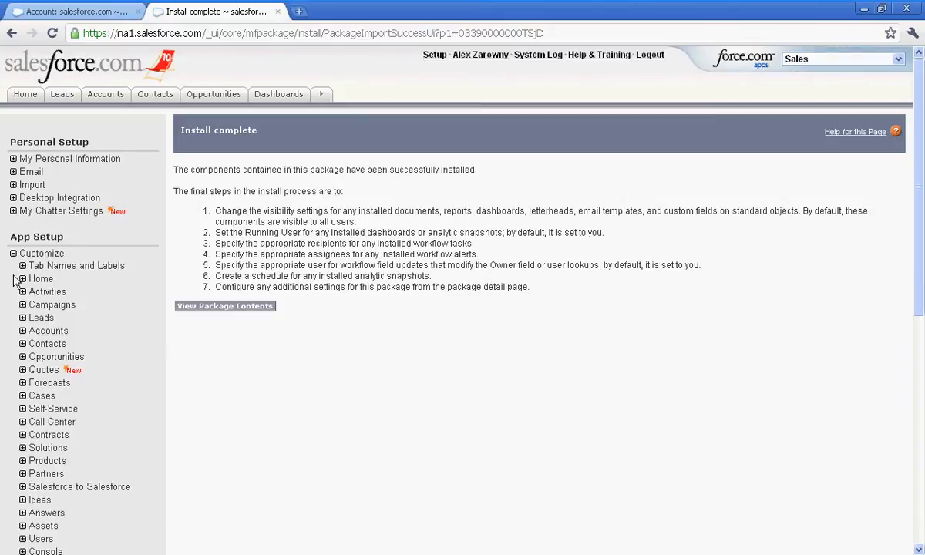
click(22, 331)
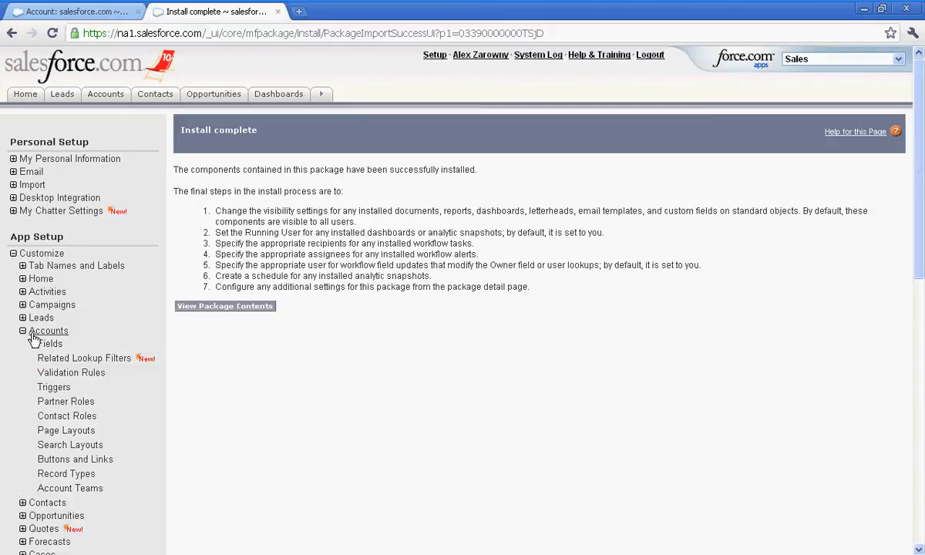
click(55, 431)
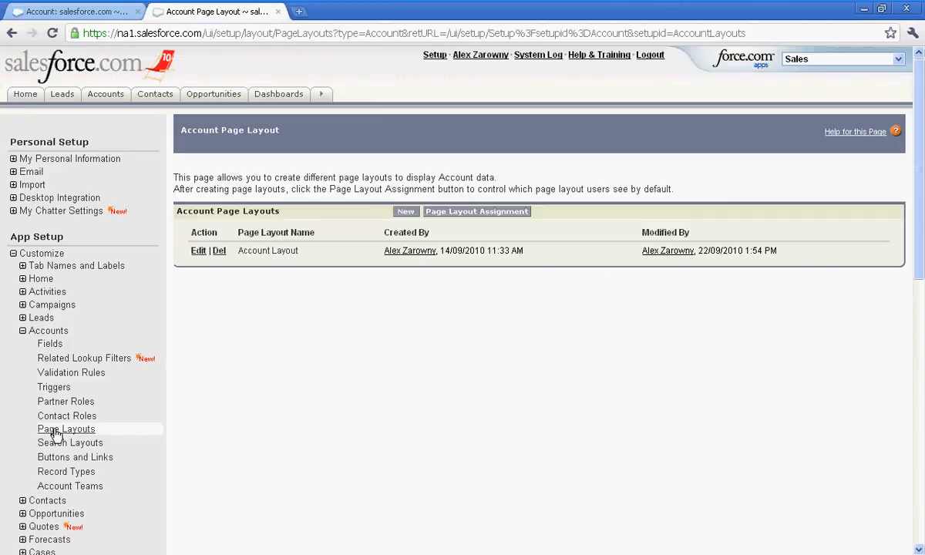
click(198, 251)
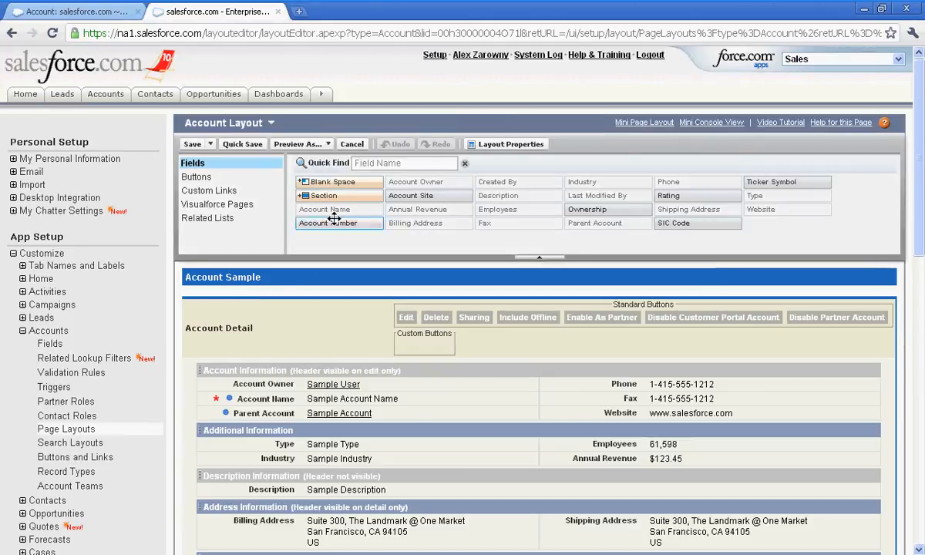
Add a 1-Column section named Account Hierarchy below the Description Information section of the layout.
drag(337, 197, 305, 494)
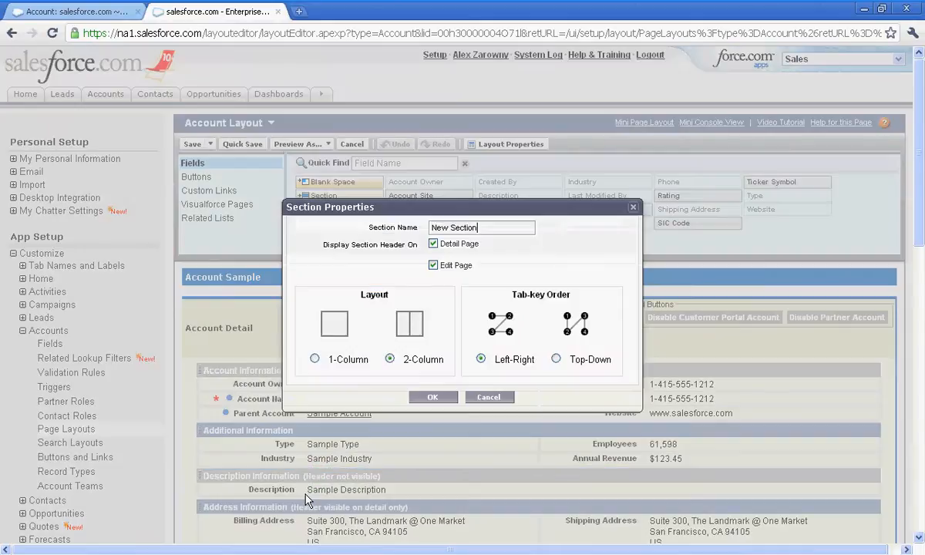
click(315, 359)
drag(480, 228, 420, 234)
text(Acc)
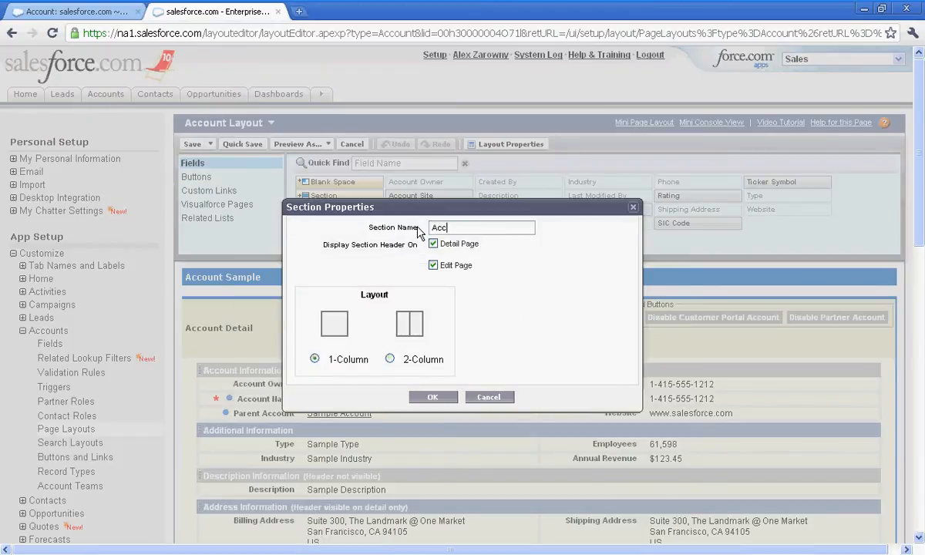
text(ount Hierarchy)
click(432, 397)
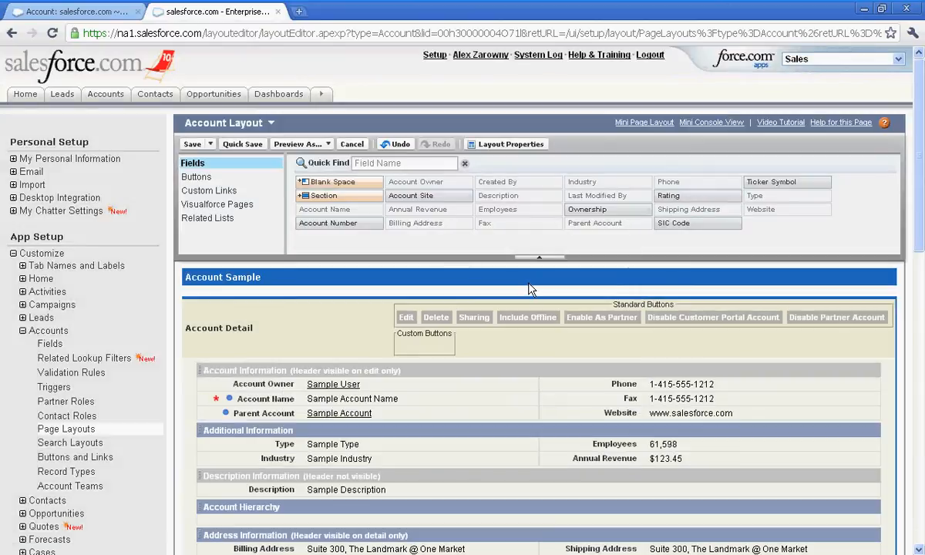
Place the Account Hierarchy Visualforce page in the new Account Hierarchy section and save the layout.
click(212, 207)
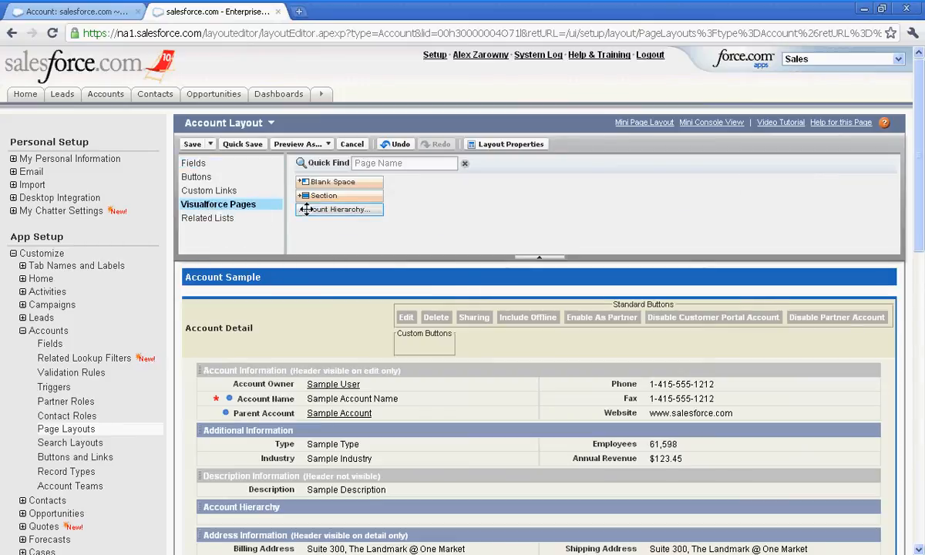
drag(327, 209, 310, 507)
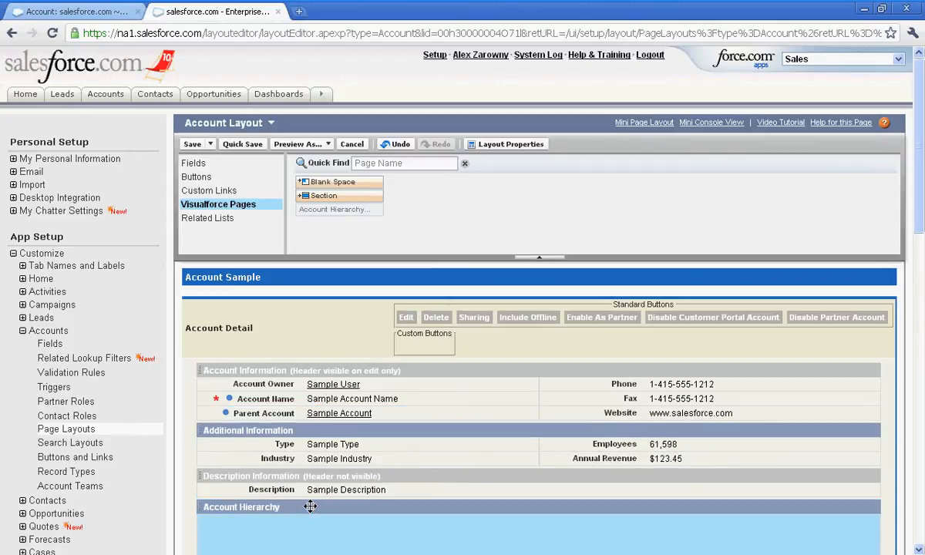
click(192, 144)
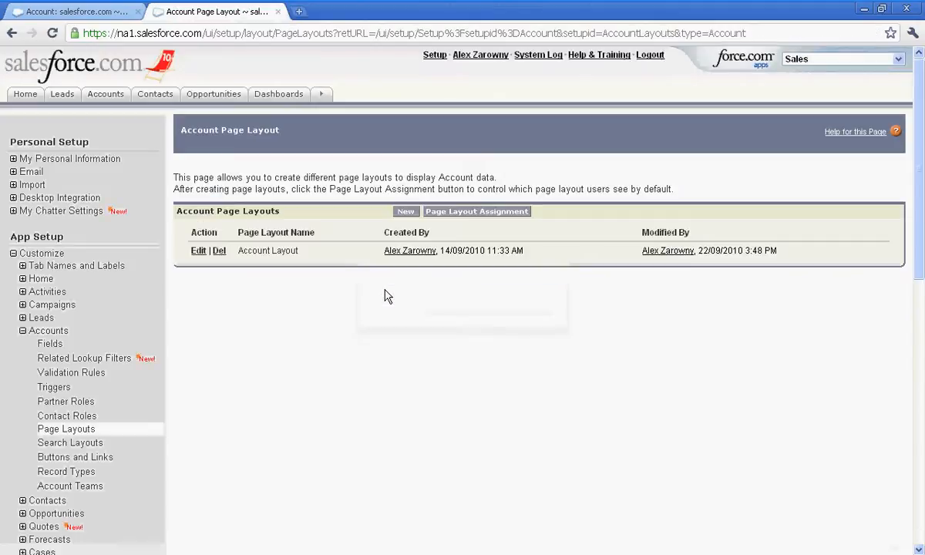
In the salesforce.com account's inline hierarchy, collapse the Acme, Atlas Business Machines and Global Media branches, and re-expand Atlas Business Machines.
click(106, 96)
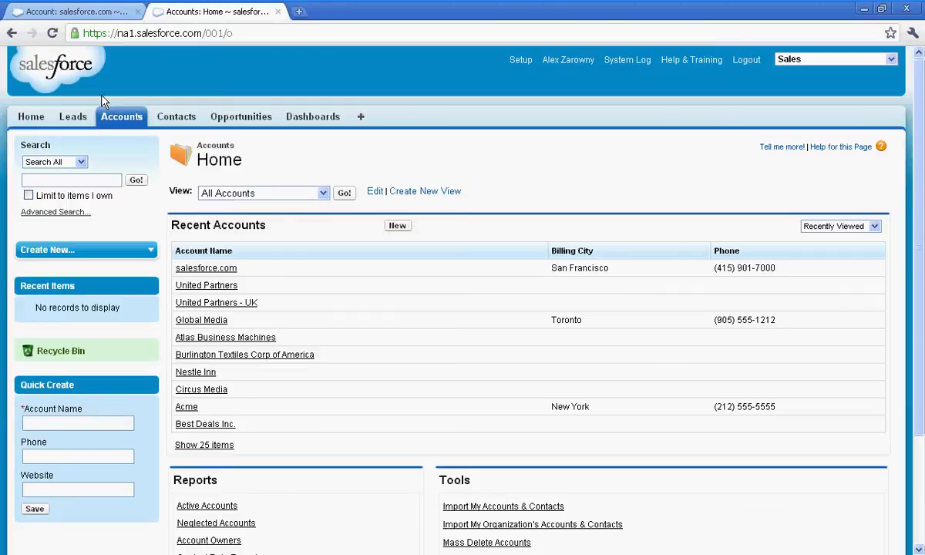
click(204, 268)
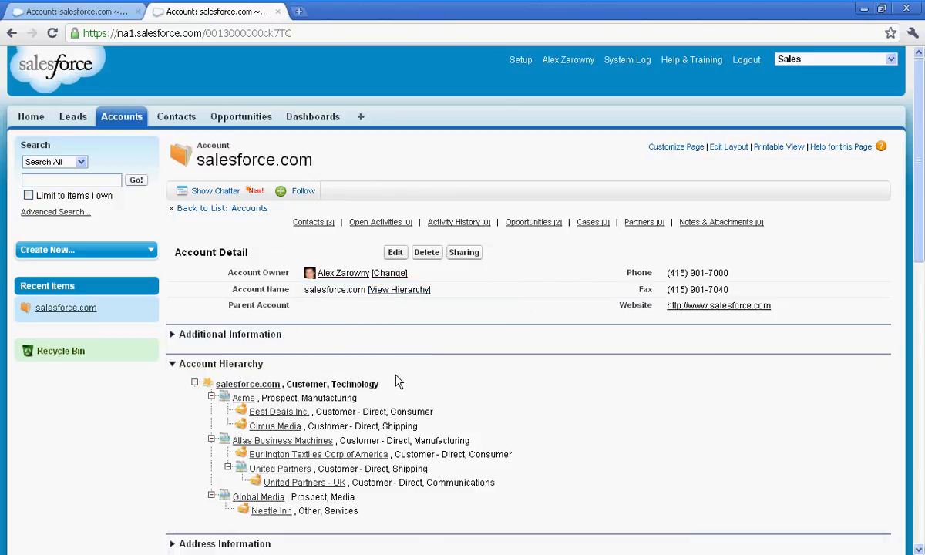
click(211, 398)
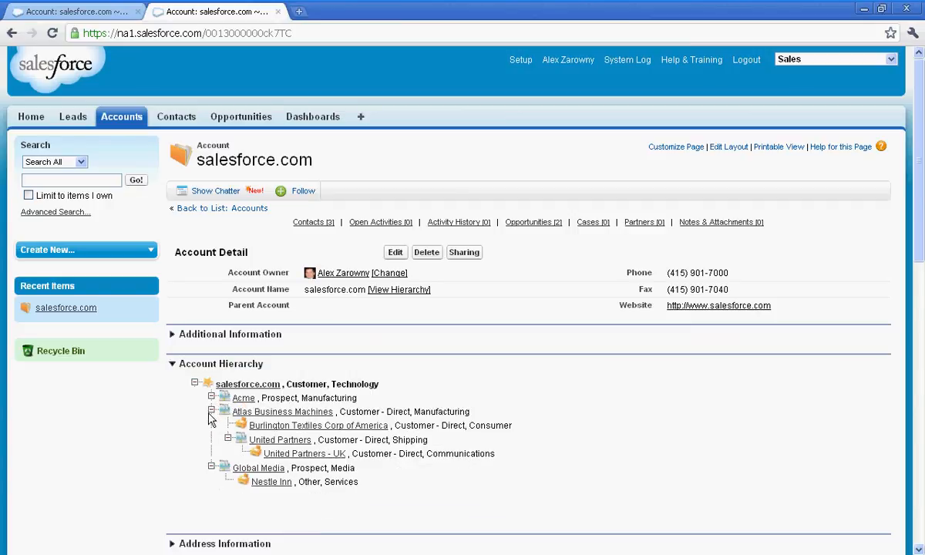
click(211, 412)
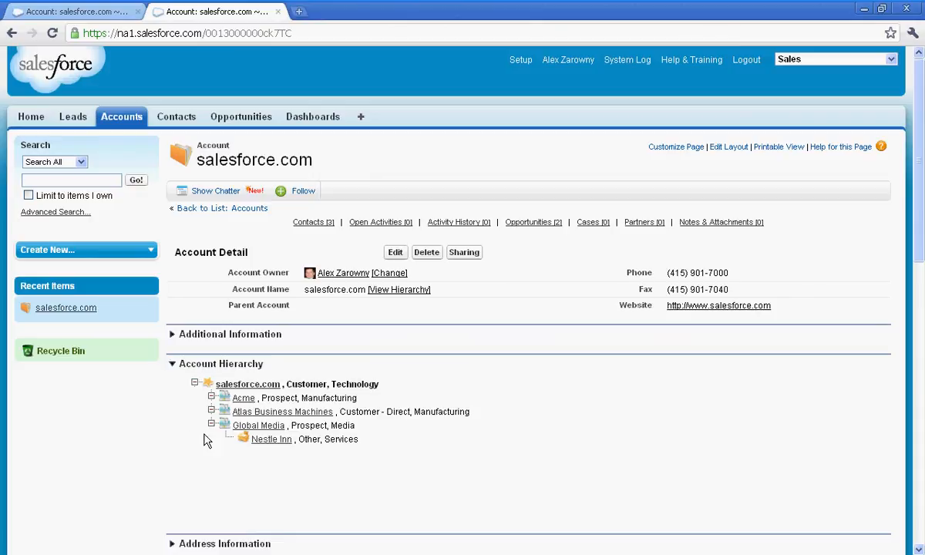
click(211, 424)
click(210, 411)
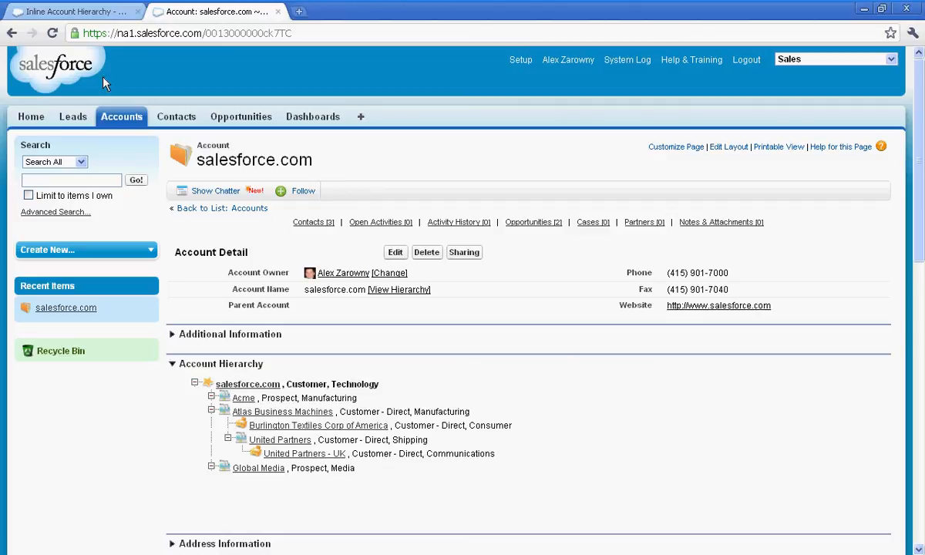
Review the overview, description and customization resources on the Inline Account Hierarchy listing in AppExchange.
click(67, 16)
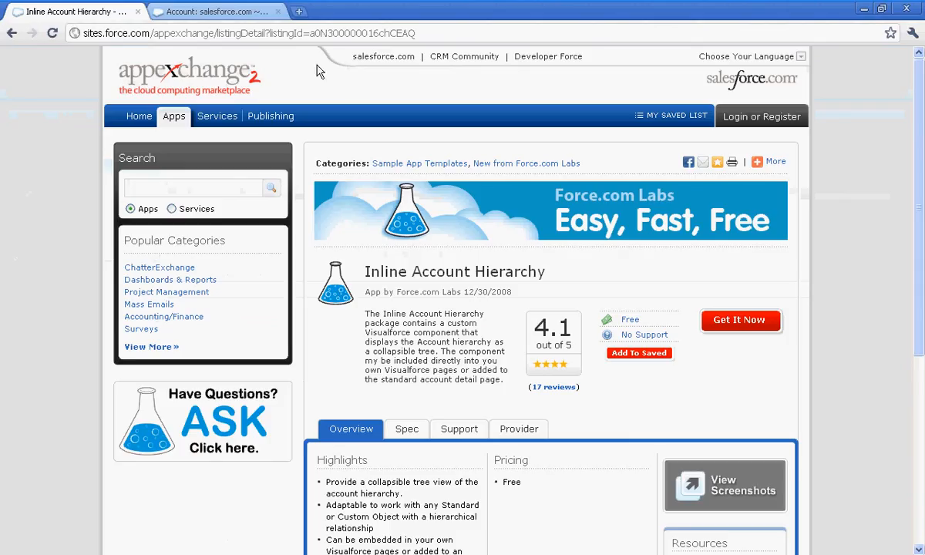
scroll(837, 379, down, 3)
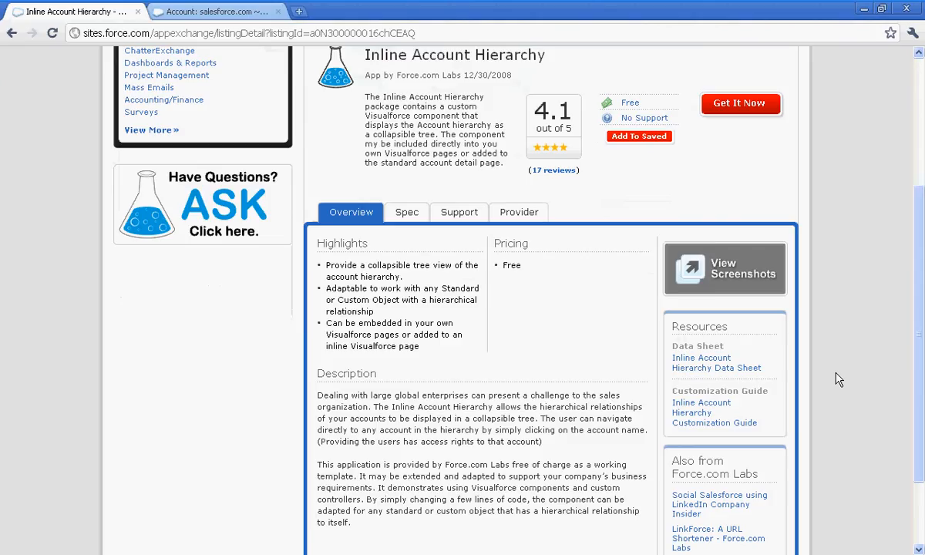